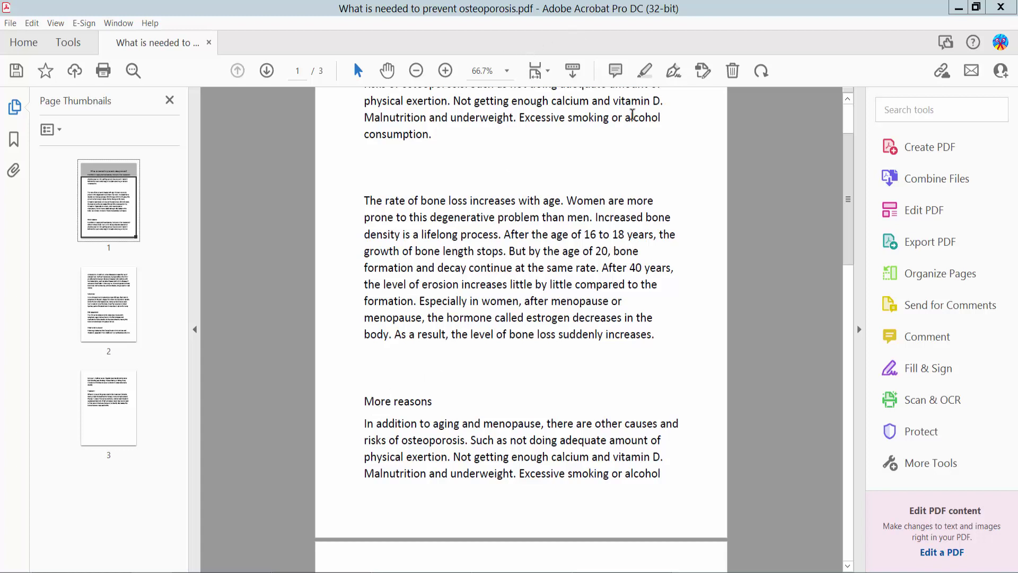
Step: Show the Acrobat tools library for the osteoporosis PDF
{"action": "left_click", "coordinate": [477, 217]}
{"action": "scroll", "coordinate": [483, 206], "scroll_direction": "down", "scroll_amount": 3}
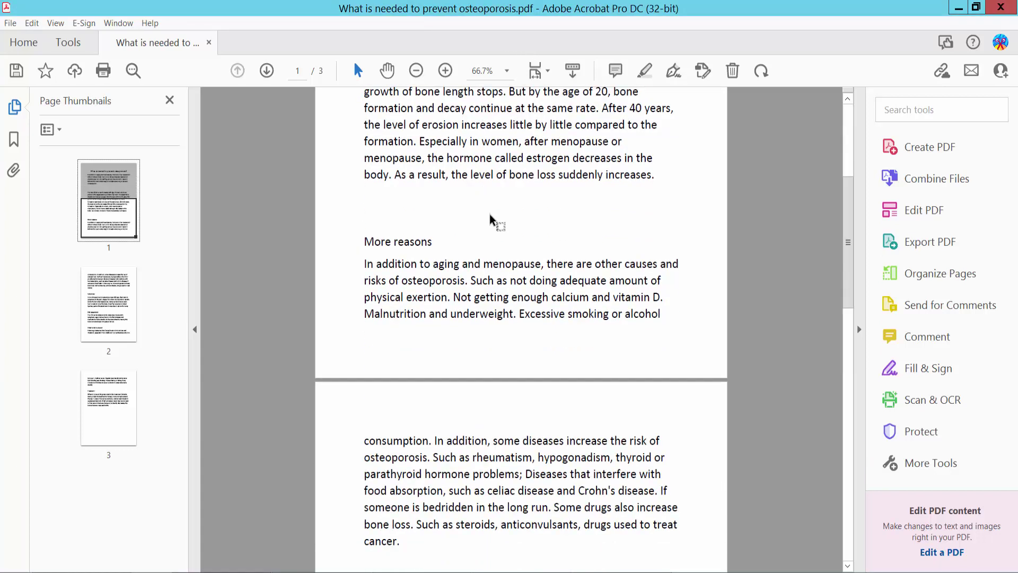
{"action": "scroll", "coordinate": [489, 220], "scroll_direction": "up", "scroll_amount": 3}
{"action": "left_click", "coordinate": [68, 43]}
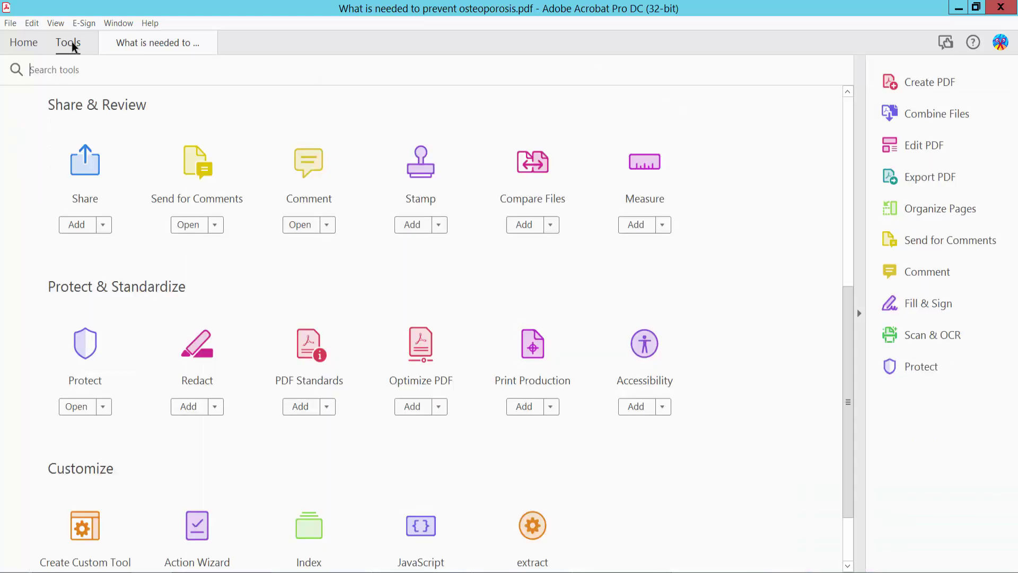
{"action": "scroll", "coordinate": [418, 282], "scroll_direction": "up", "scroll_amount": 3}
{"action": "scroll", "coordinate": [412, 277], "scroll_direction": "up", "scroll_amount": 1}
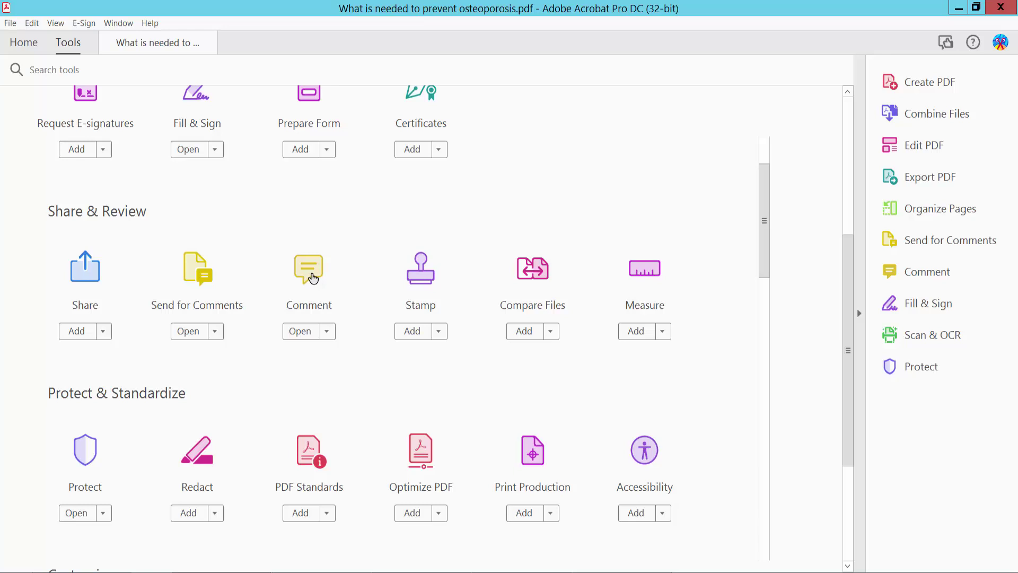
Step: Draw a text box comment over the bone loss paragraph on page 1
{"action": "left_click", "coordinate": [312, 276]}
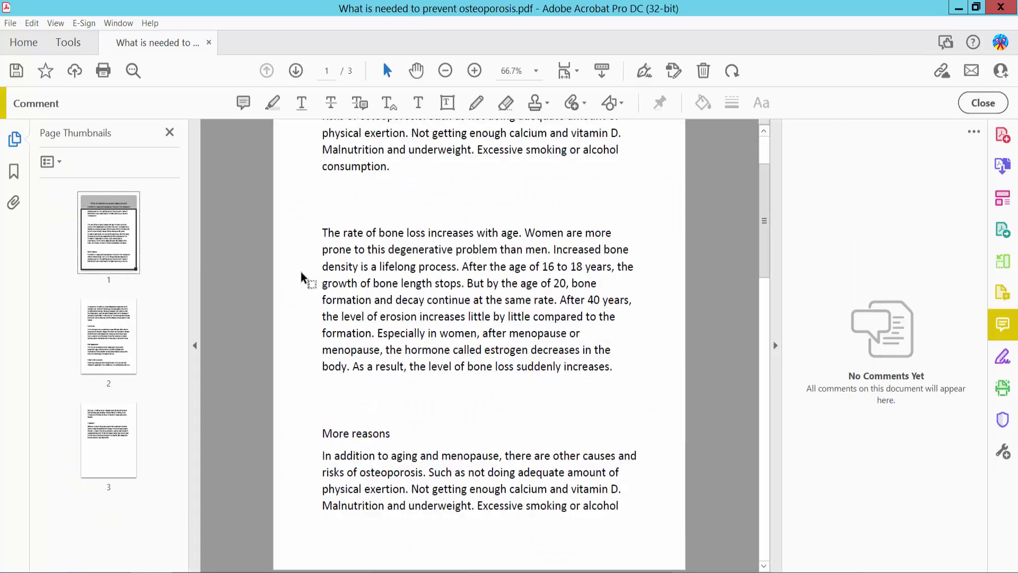
{"action": "left_click", "coordinate": [448, 103]}
{"action": "left_click_drag", "start_coordinate": [369, 212], "coordinate": [584, 380]}
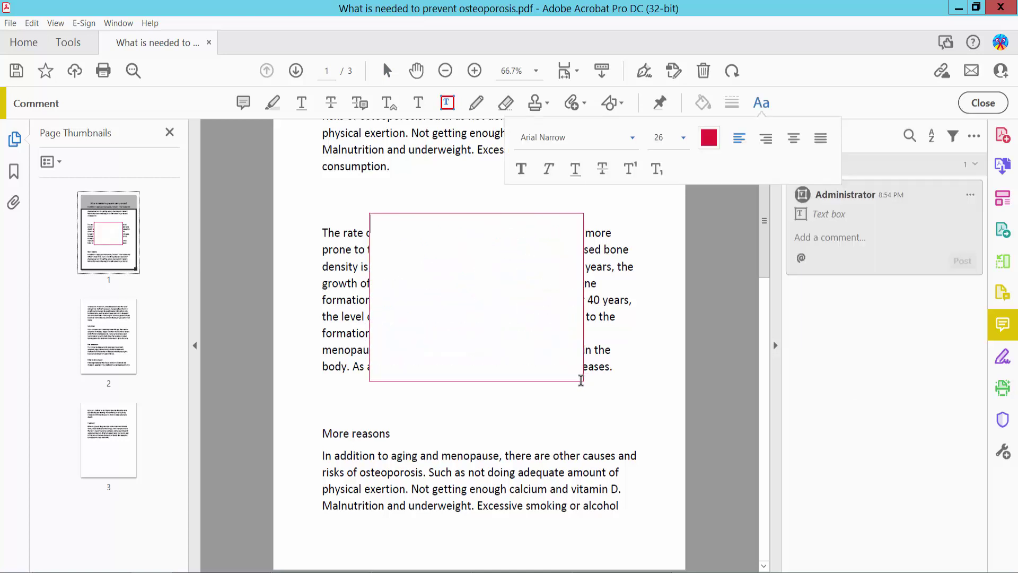
{"action": "left_click", "coordinate": [525, 433]}
Step: Open the text box's Properties dialog and move it right, clear of the box
{"action": "right_click", "coordinate": [497, 380]}
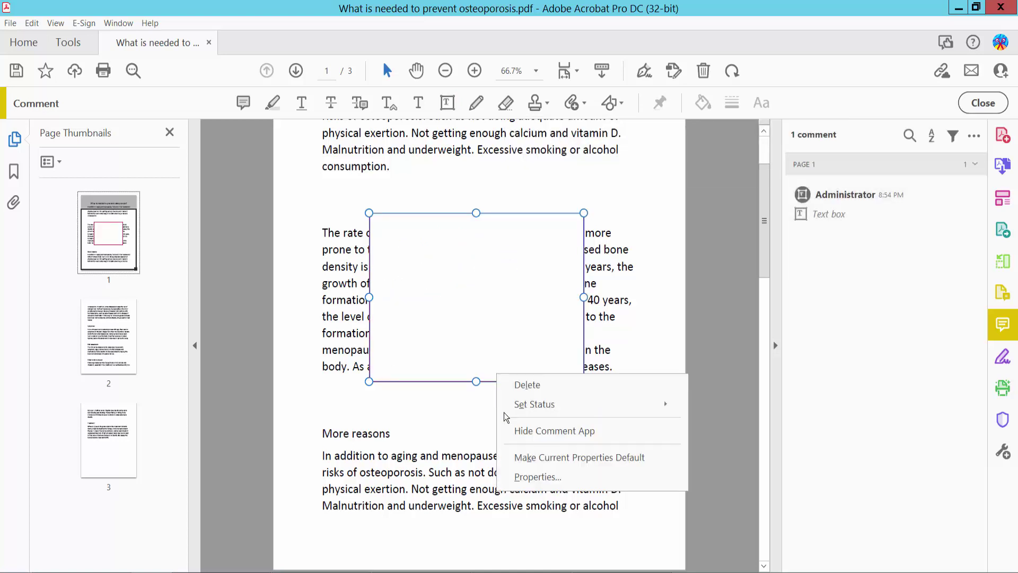
{"action": "left_click", "coordinate": [538, 476]}
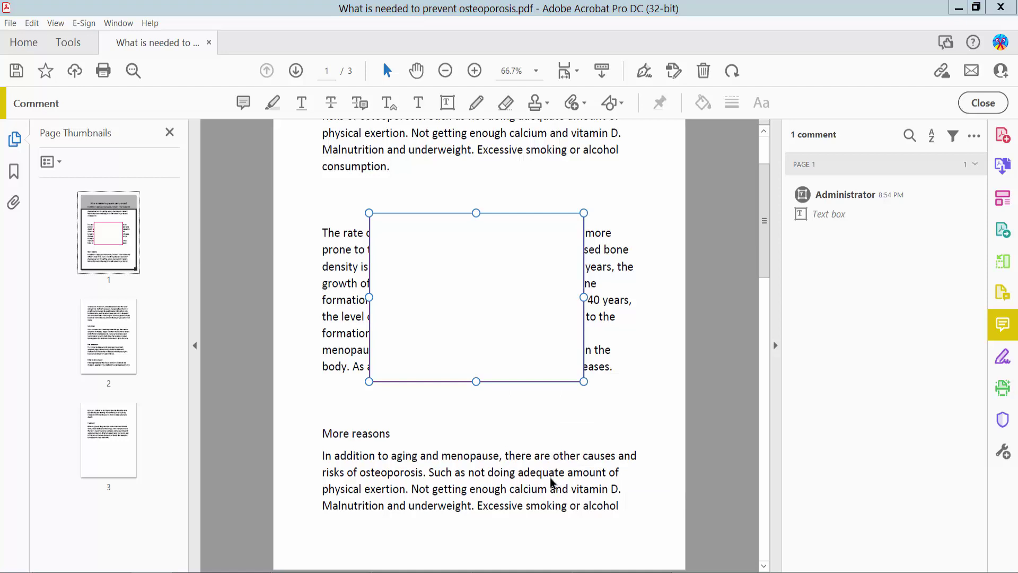
{"action": "left_click_drag", "start_coordinate": [395, 109], "coordinate": [699, 97]}
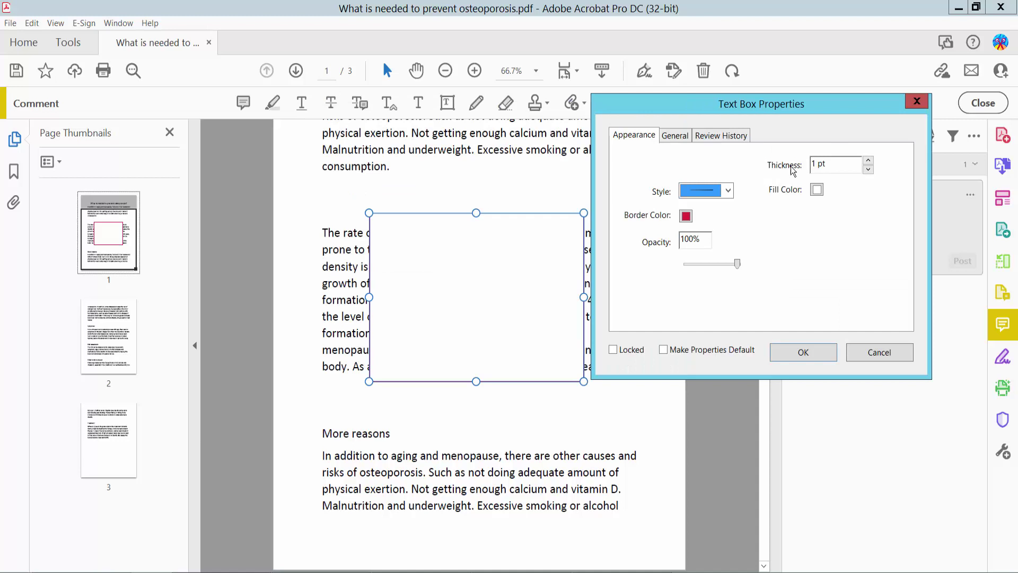
Step: Set the text box border to magenta with 7 pt thickness
{"action": "left_click", "coordinate": [869, 162]}
{"action": "left_click", "coordinate": [869, 162]}
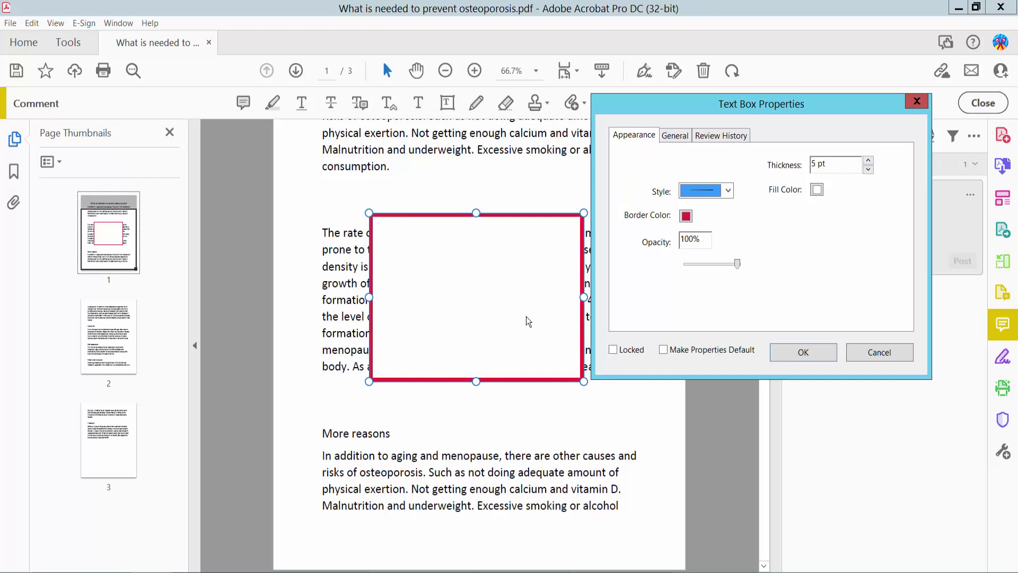
{"action": "left_click", "coordinate": [687, 215]}
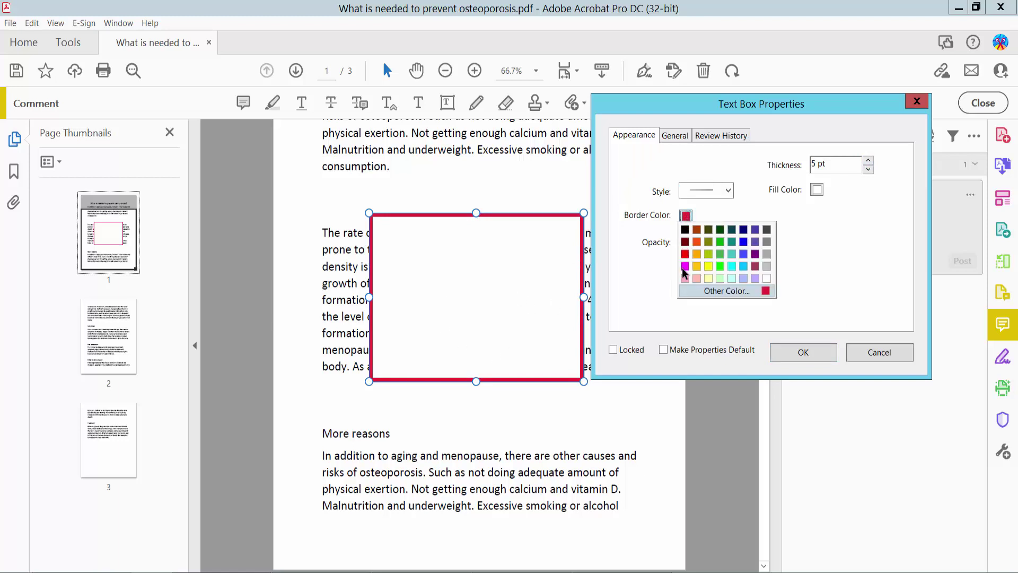
{"action": "left_click", "coordinate": [687, 268]}
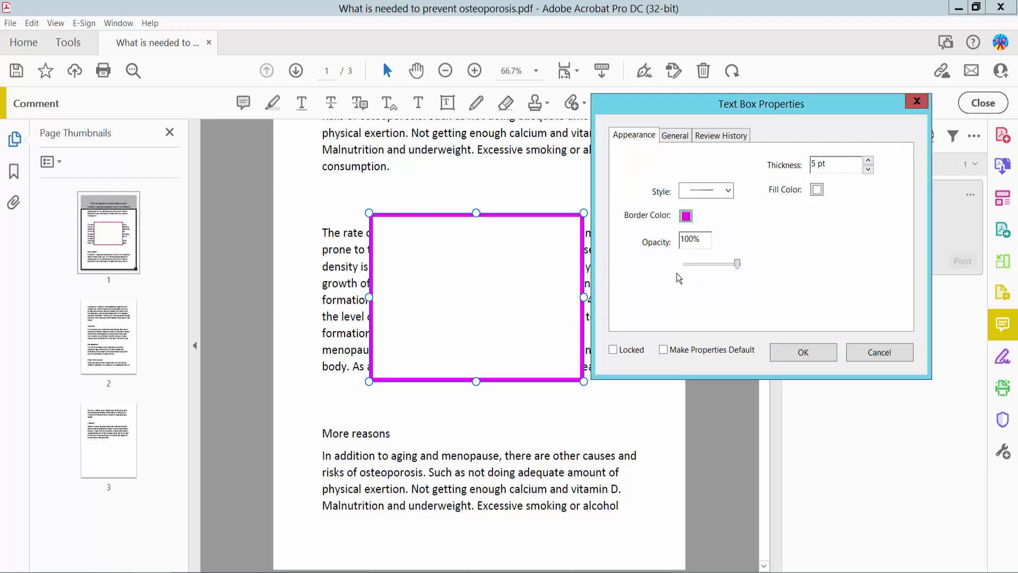
{"action": "left_click", "coordinate": [869, 162]}
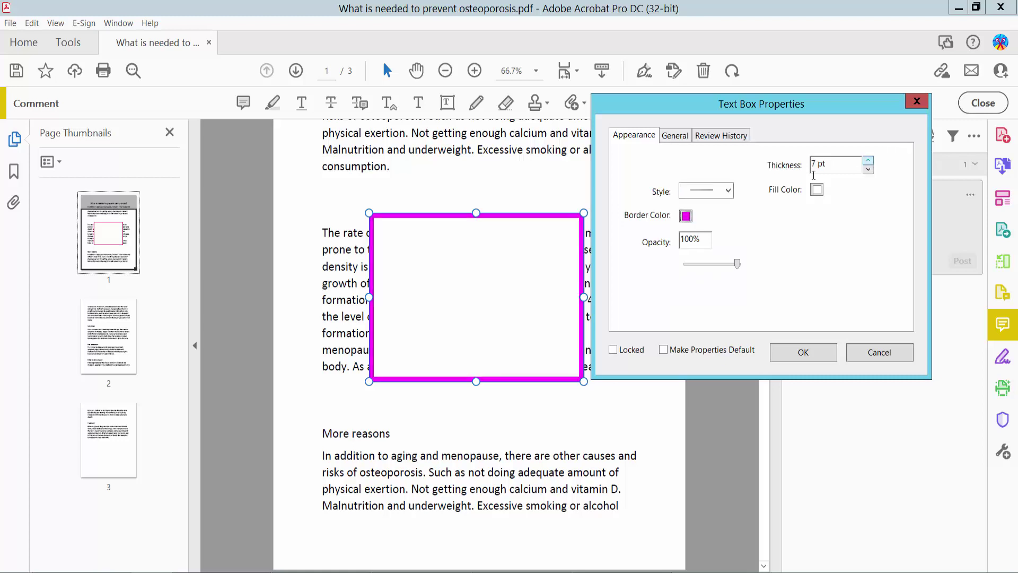
Step: Switch the border style to cloudy and drop opacity to 92%
{"action": "left_click", "coordinate": [728, 190]}
{"action": "left_click", "coordinate": [709, 279]}
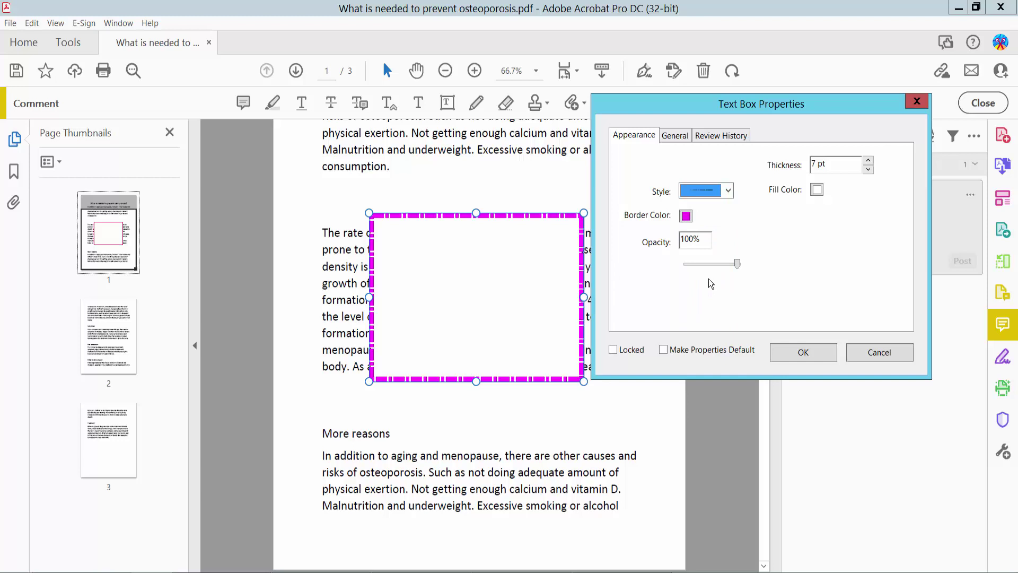
{"action": "left_click", "coordinate": [728, 191]}
{"action": "left_click", "coordinate": [716, 322]}
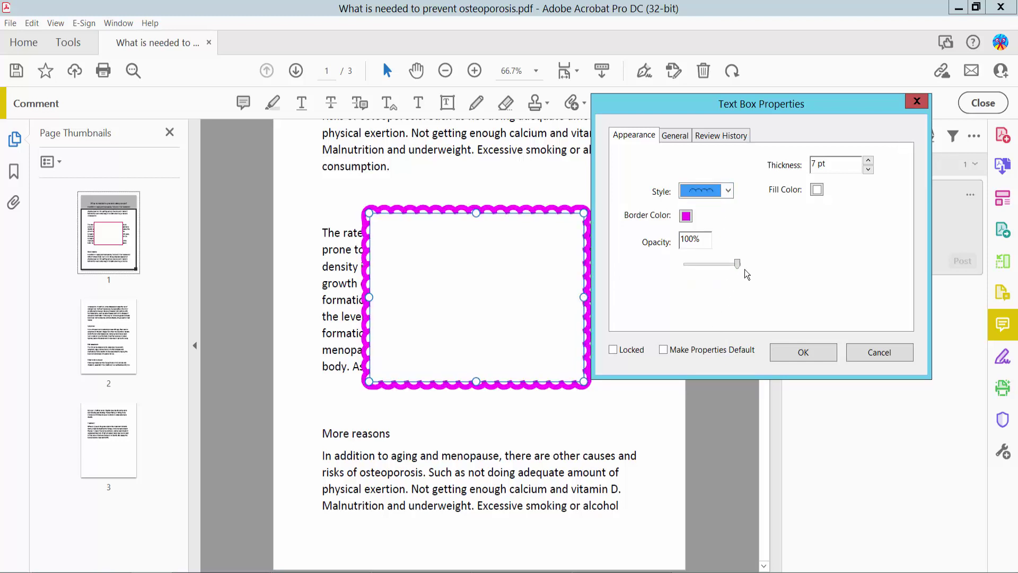
{"action": "left_click_drag", "start_coordinate": [738, 263], "coordinate": [735, 265]}
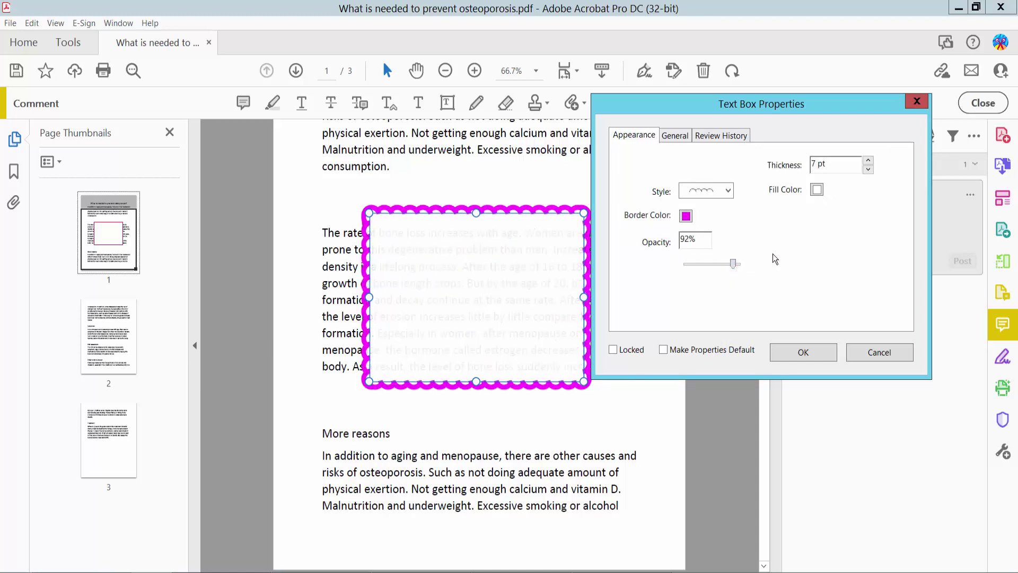
Step: Fill the text box green at 61% opacity and close the properties dialog
{"action": "left_click", "coordinate": [818, 191]}
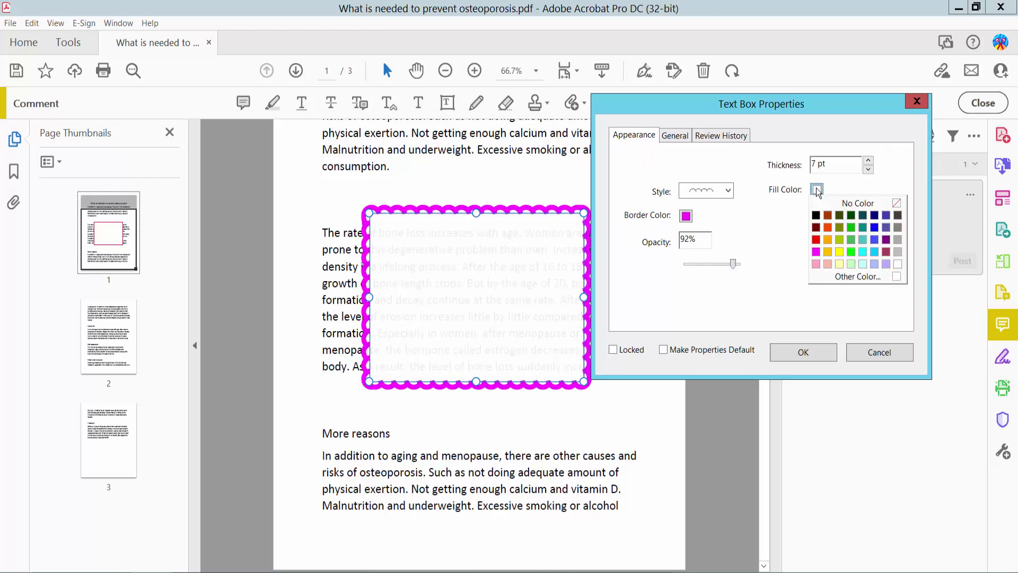
{"action": "left_click", "coordinate": [884, 264]}
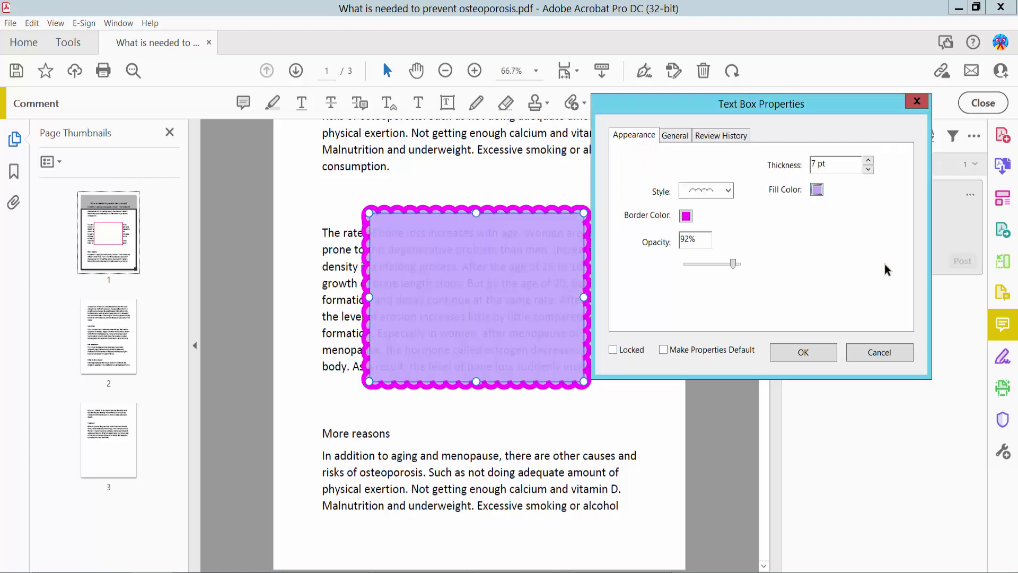
{"action": "left_click", "coordinate": [816, 192]}
{"action": "left_click", "coordinate": [854, 238]}
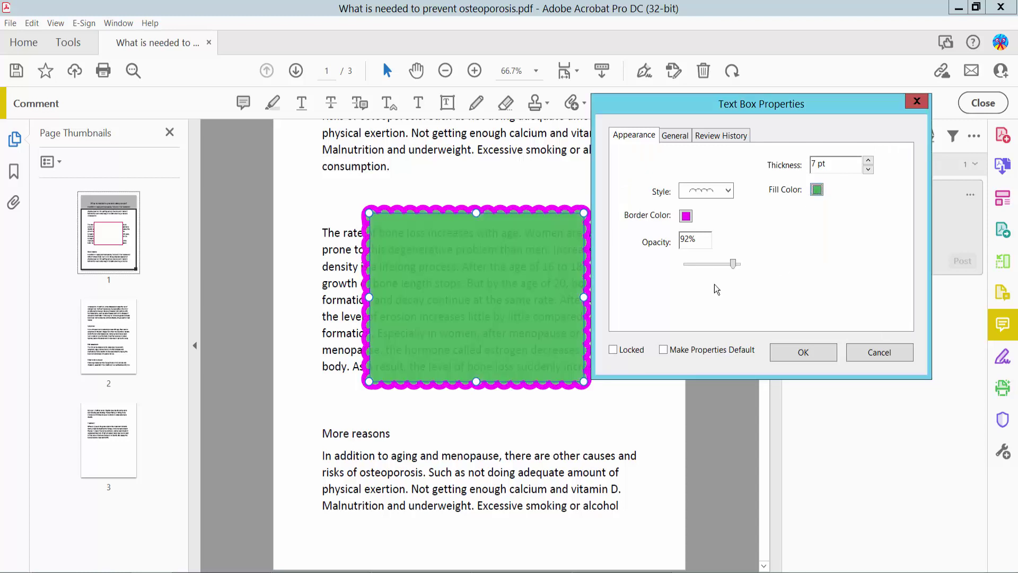
{"action": "left_click", "coordinate": [803, 352]}
{"action": "left_click", "coordinate": [672, 398]}
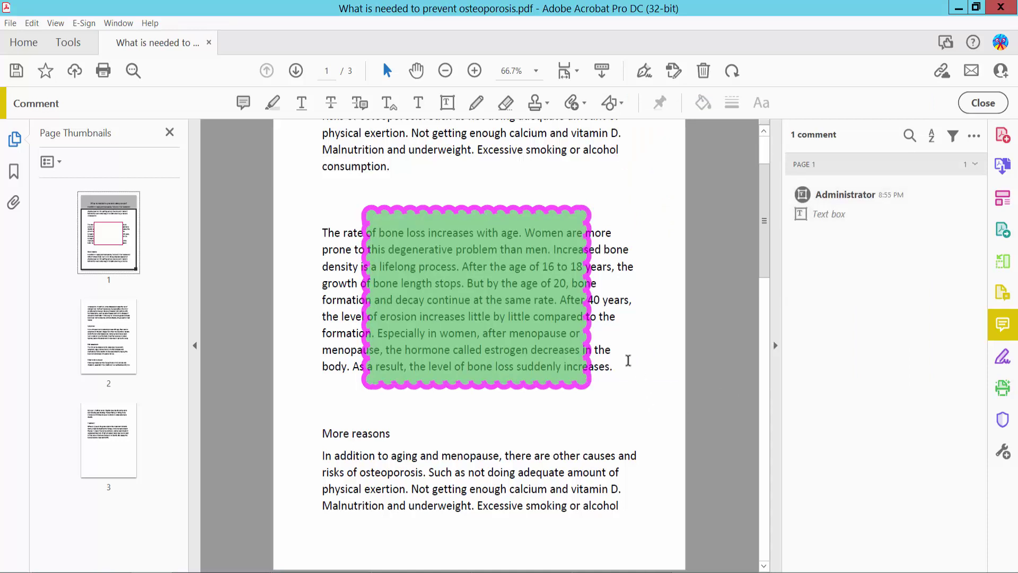
{"action": "scroll", "coordinate": [629, 366], "scroll_direction": "down", "scroll_amount": 1}
Step: Save the PDF from the File menu
{"action": "left_click", "coordinate": [11, 22]}
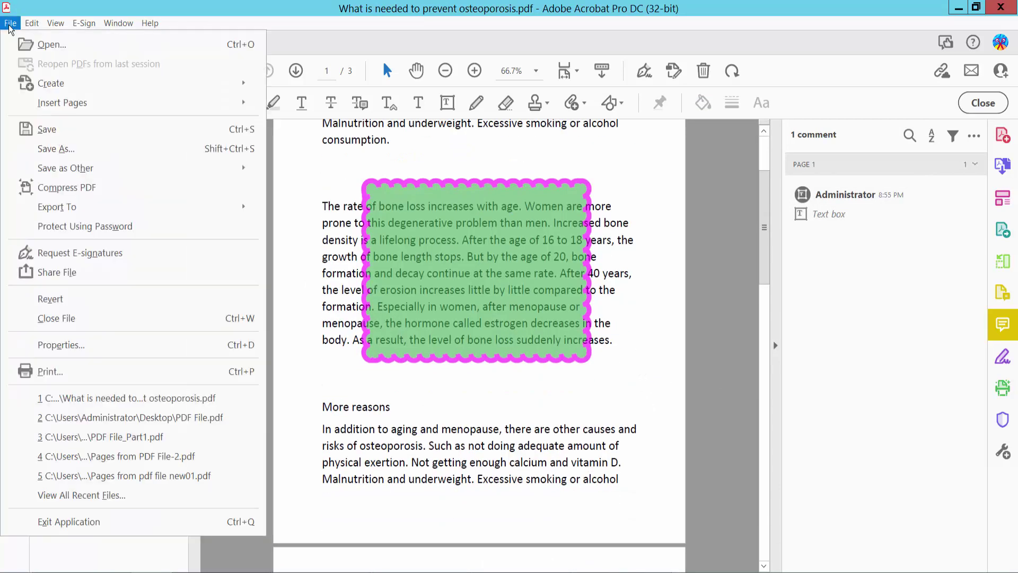
{"action": "left_click", "coordinate": [56, 148]}
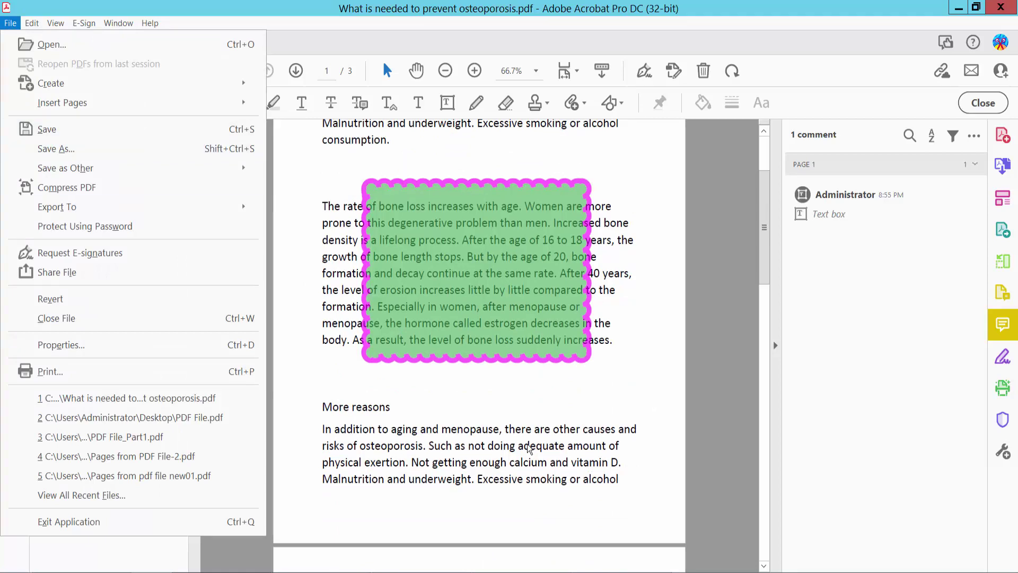